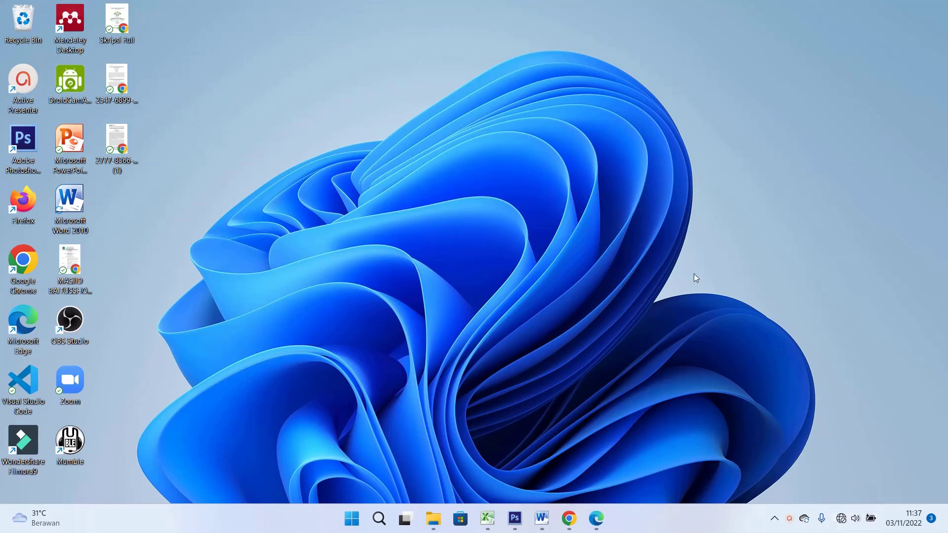
# Step: Check the quick settings for a Wi-Fi option and refresh the desktop
pyautogui.rightClick(584, 174)
pyautogui.click(617, 221)
pyautogui.click(845, 525)
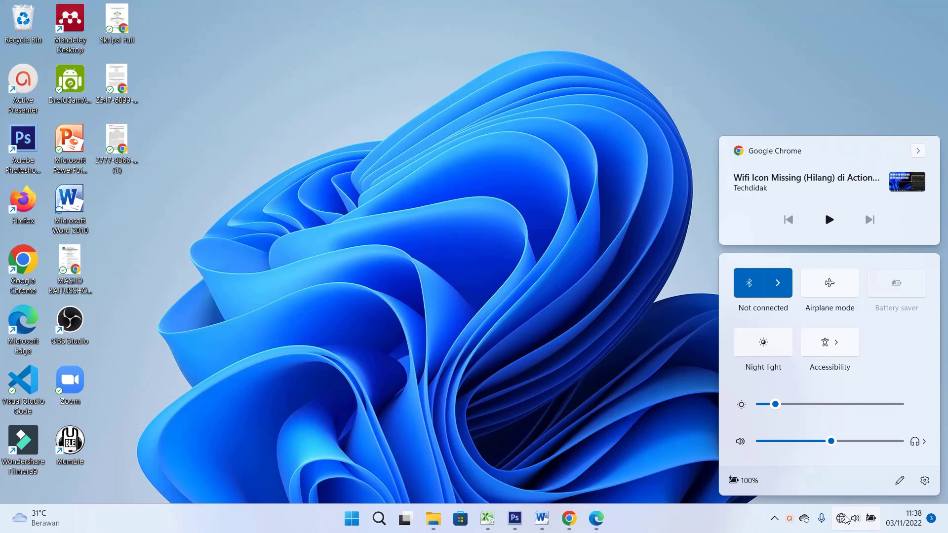
pyautogui.rightClick(565, 262)
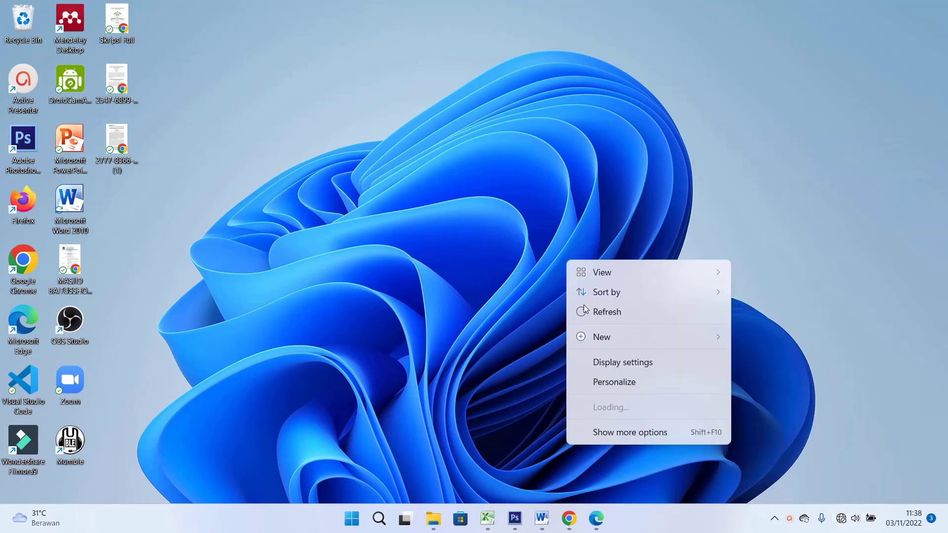
pyautogui.click(614, 311)
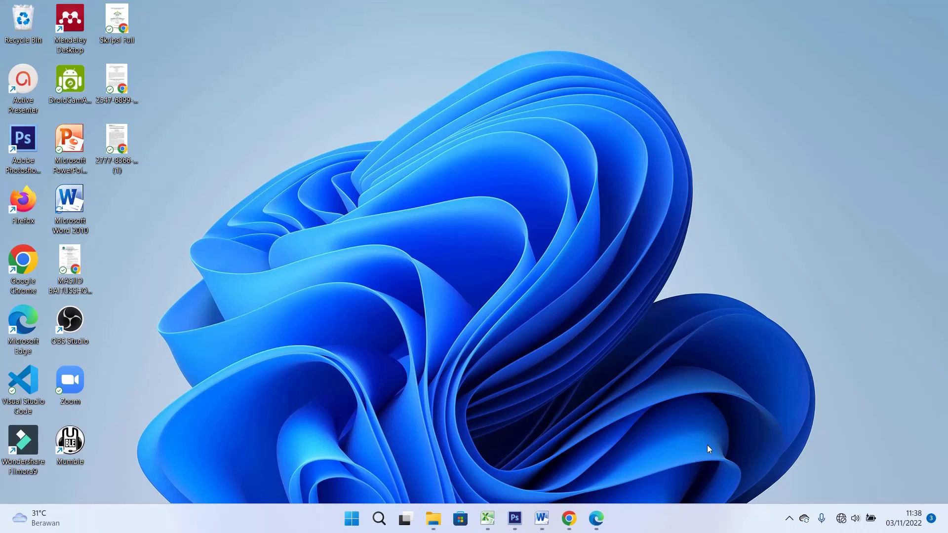
# Step: Search Windows for "contr" and open Control Panel
pyautogui.click(378, 521)
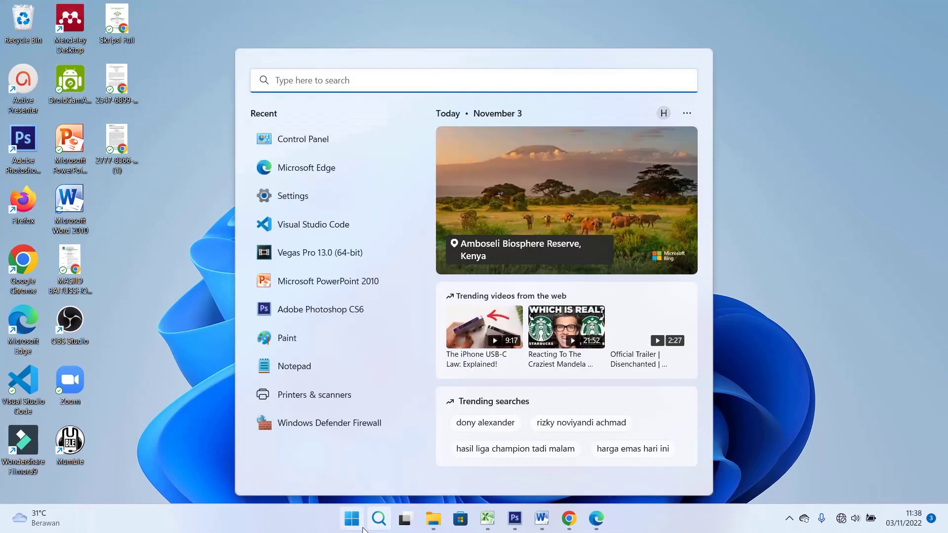
pyautogui.write('co')
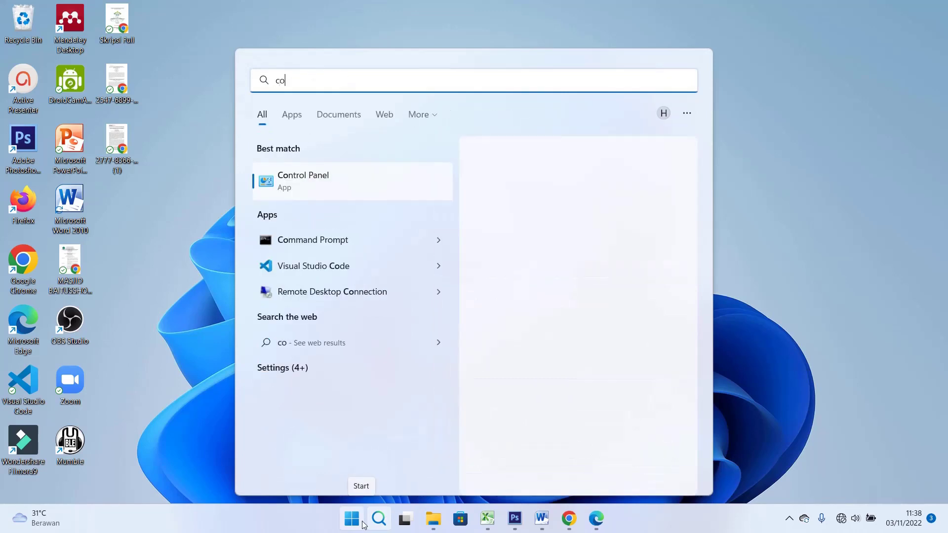
pyautogui.write('ntr')
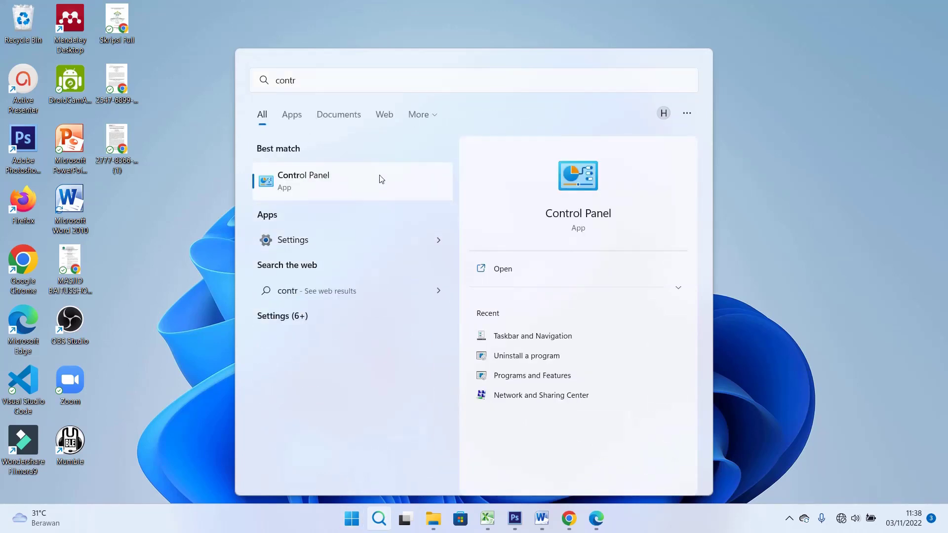
pyautogui.click(385, 179)
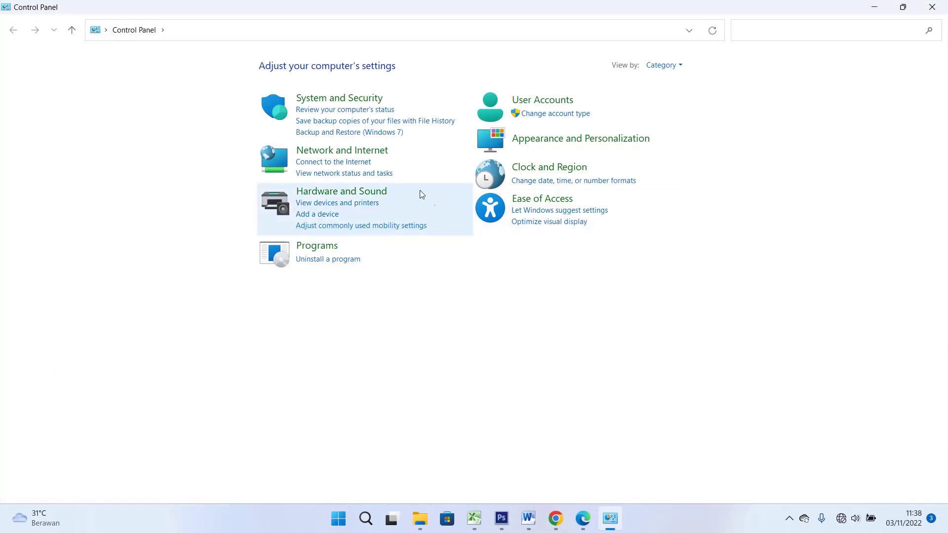
# Step: Open the network adapter settings by way of the Network and Sharing Center
pyautogui.click(347, 154)
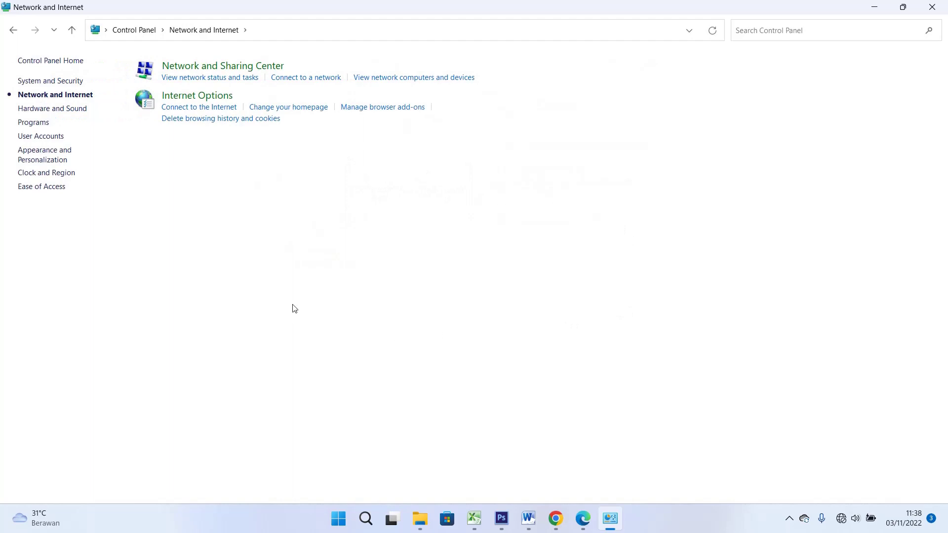
pyautogui.click(225, 69)
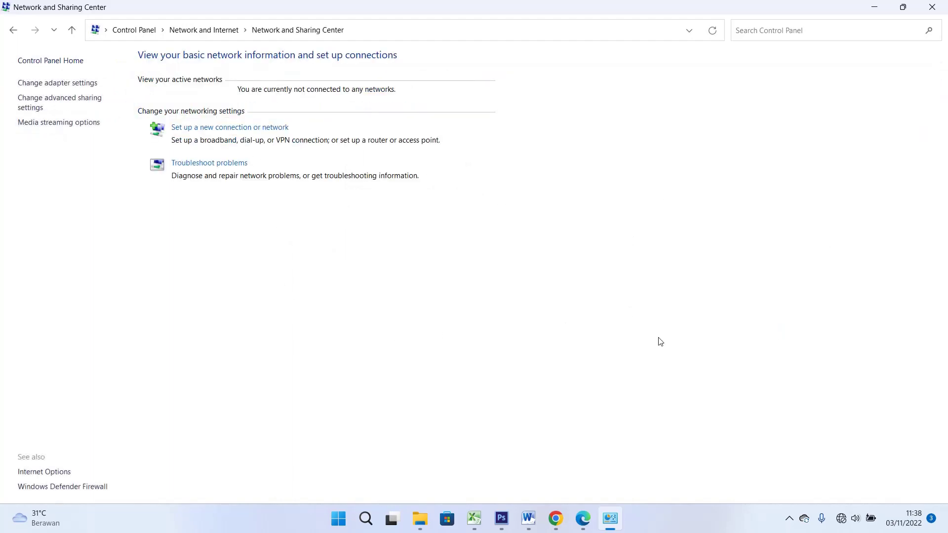
pyautogui.click(67, 83)
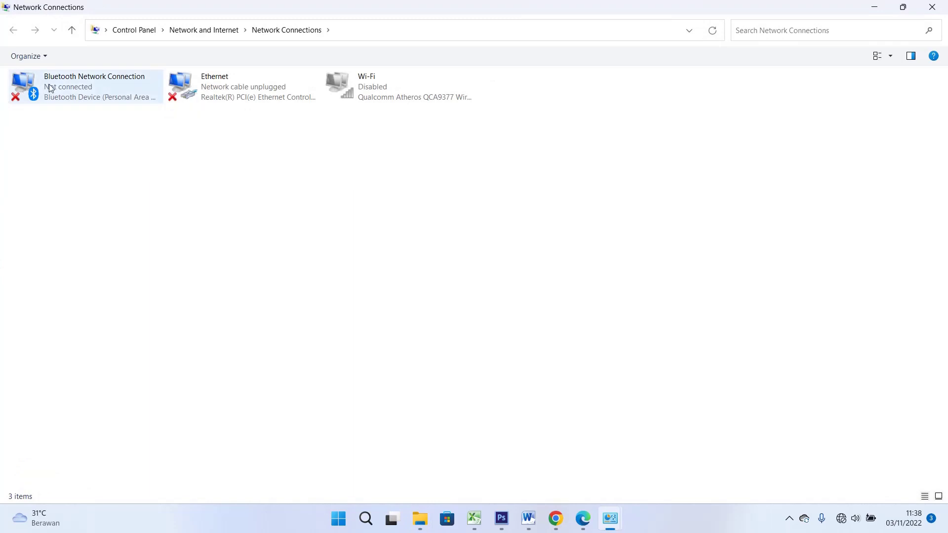
# Step: Enable the Qualcomm Atheros Wi-Fi adapter and check the quick settings for the Wi-Fi option
pyautogui.click(410, 88)
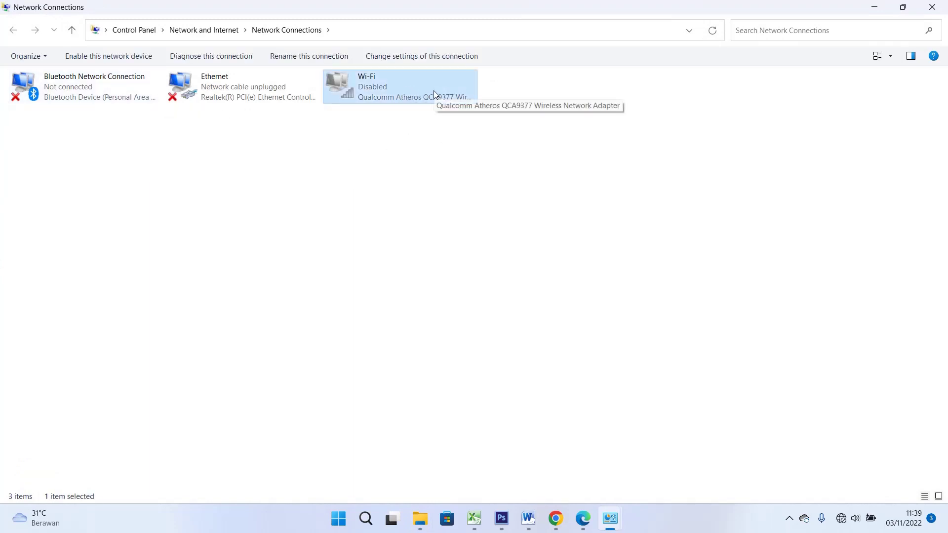
pyautogui.click(842, 520)
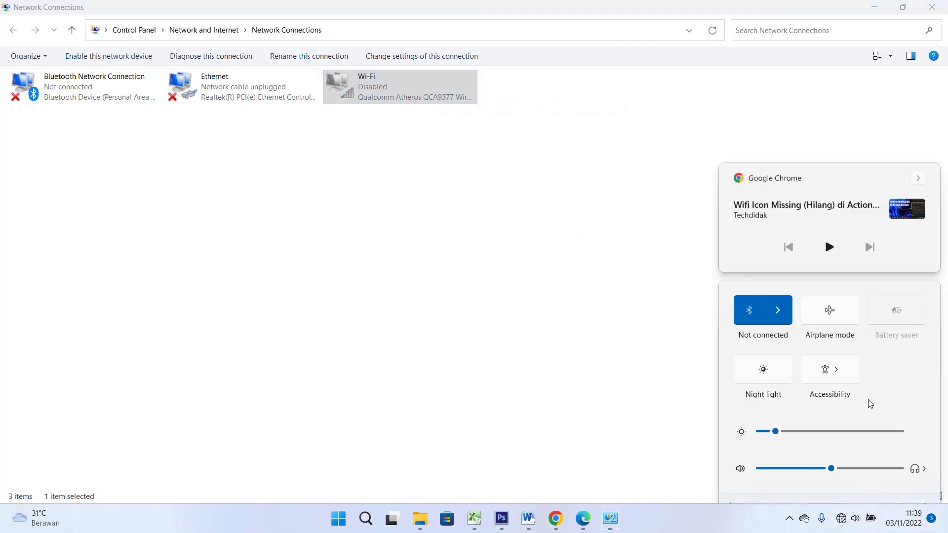
pyautogui.click(468, 248)
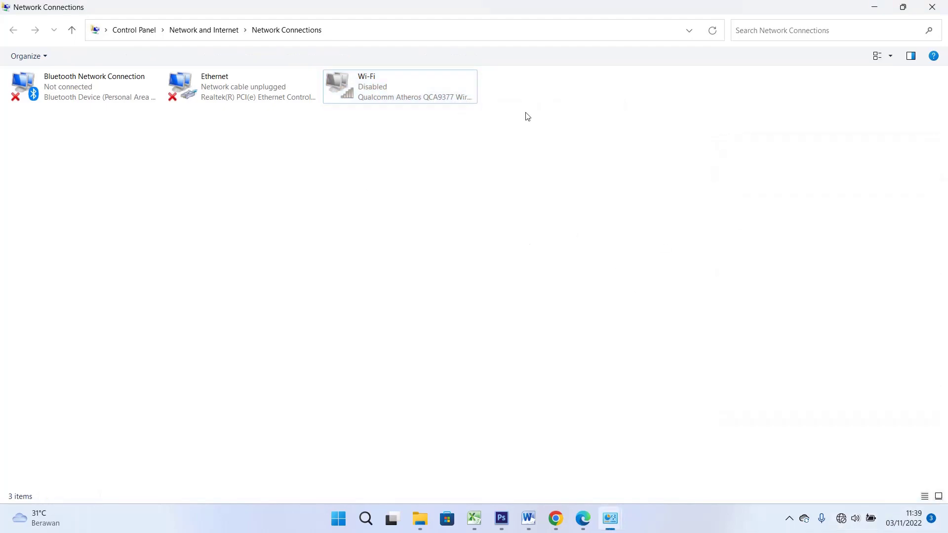
pyautogui.rightClick(403, 91)
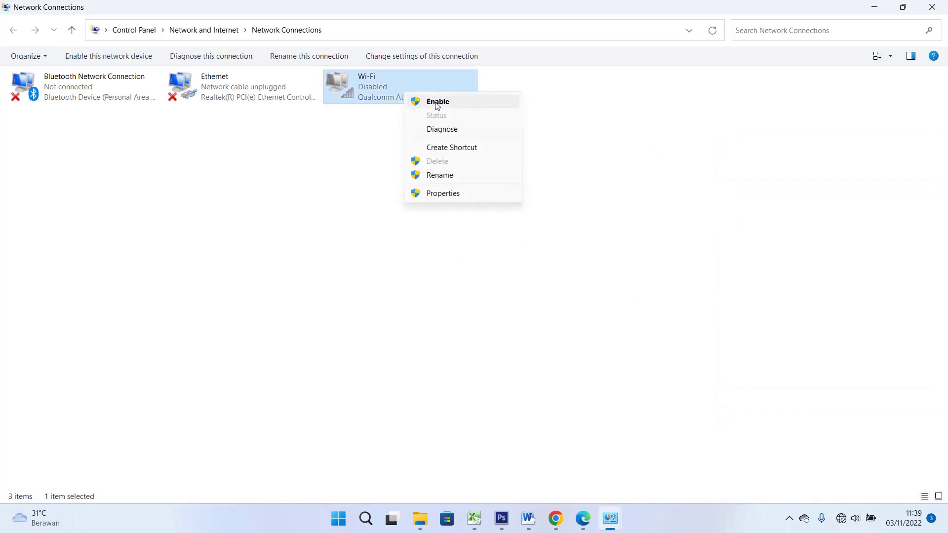
pyautogui.click(437, 102)
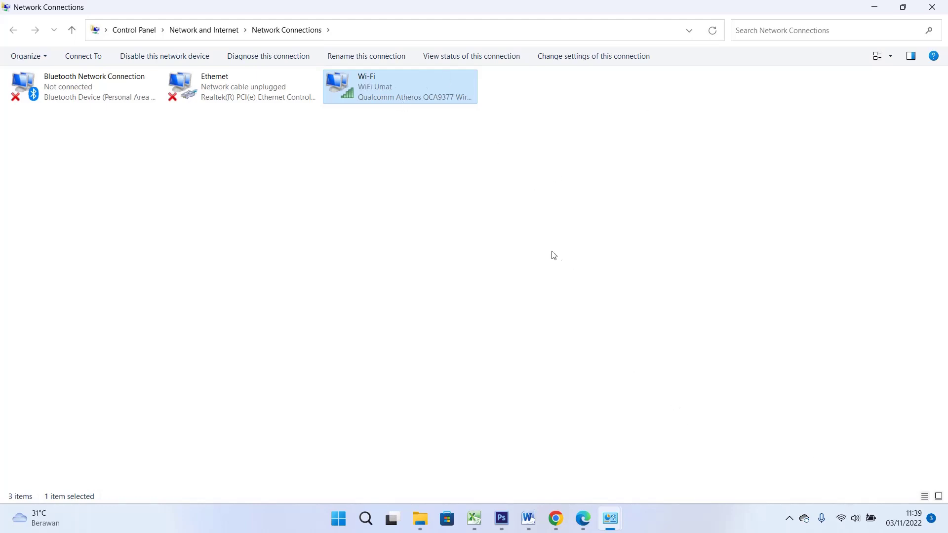
pyautogui.click(843, 519)
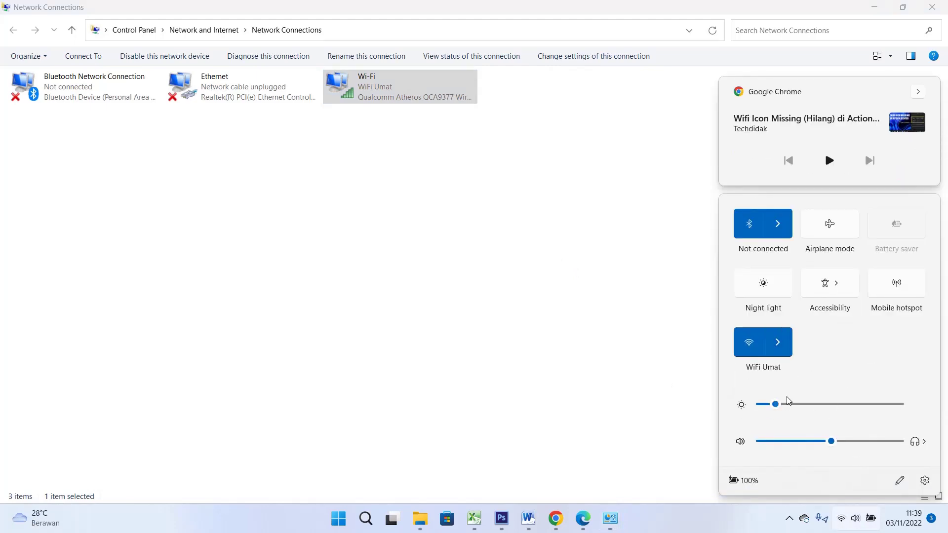
pyautogui.click(791, 520)
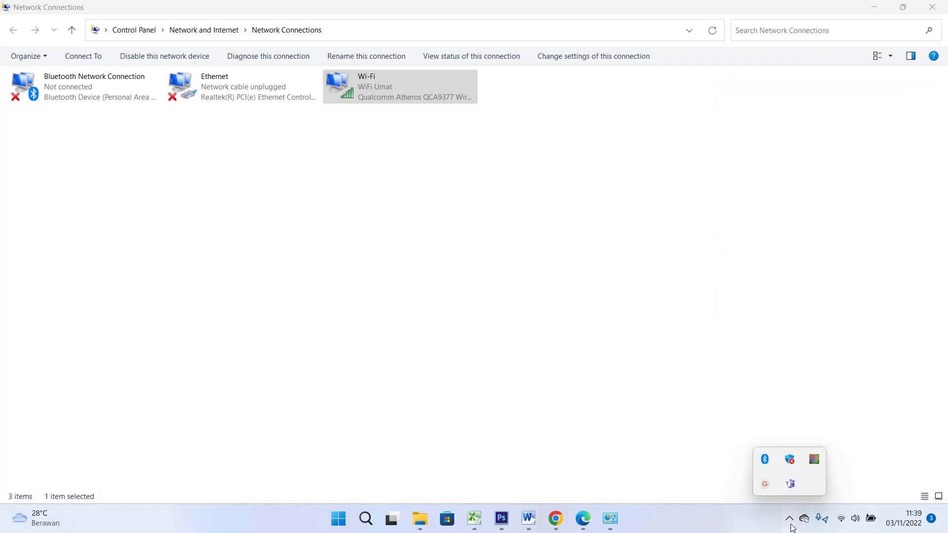
pyautogui.click(765, 486)
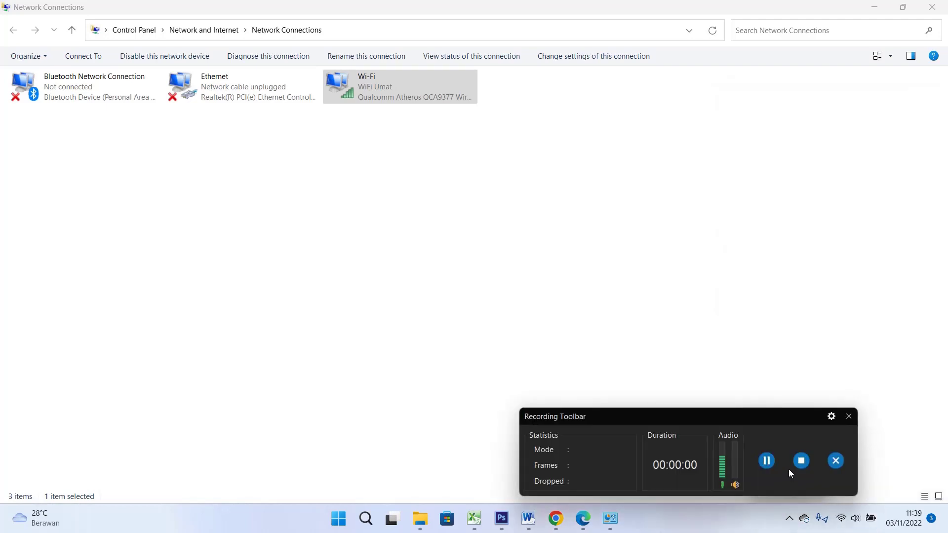
pyautogui.click(847, 417)
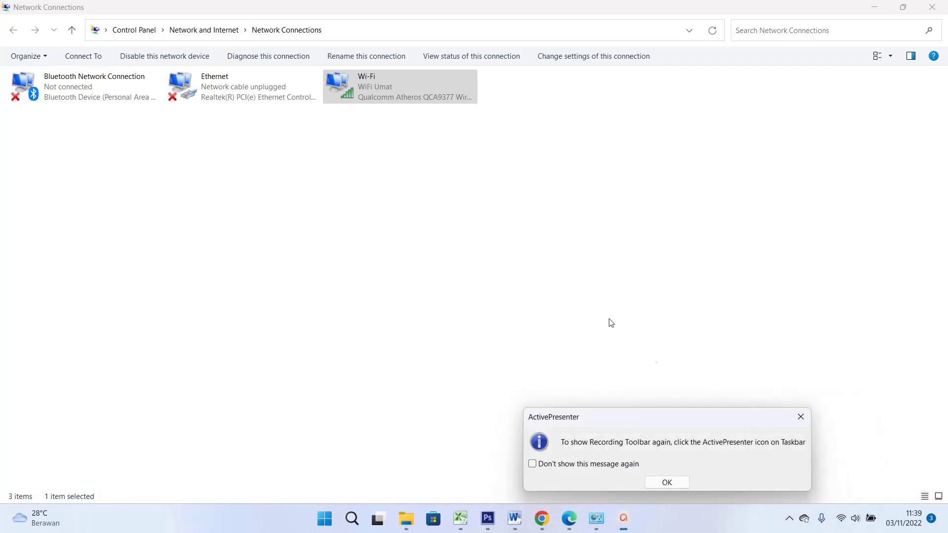
pyautogui.click(791, 420)
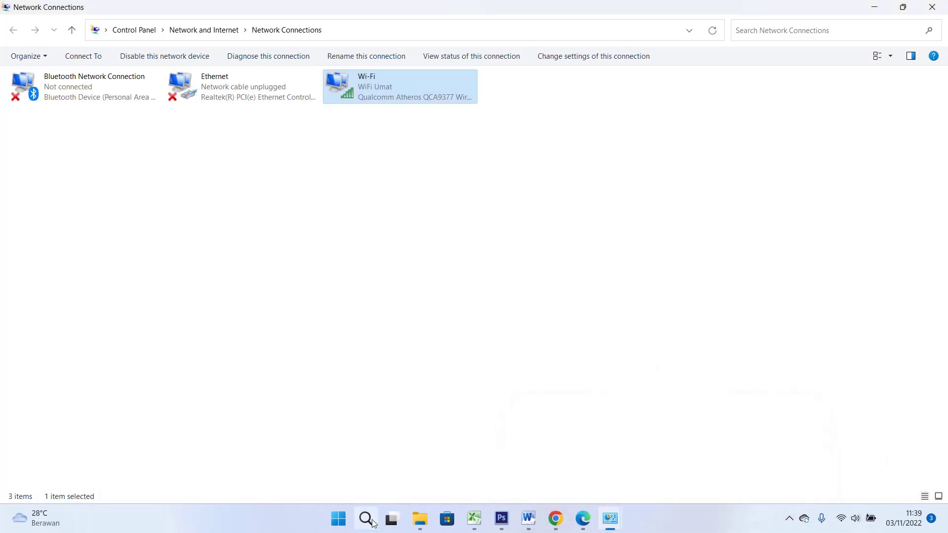
pyautogui.click(368, 520)
pyautogui.write('dev')
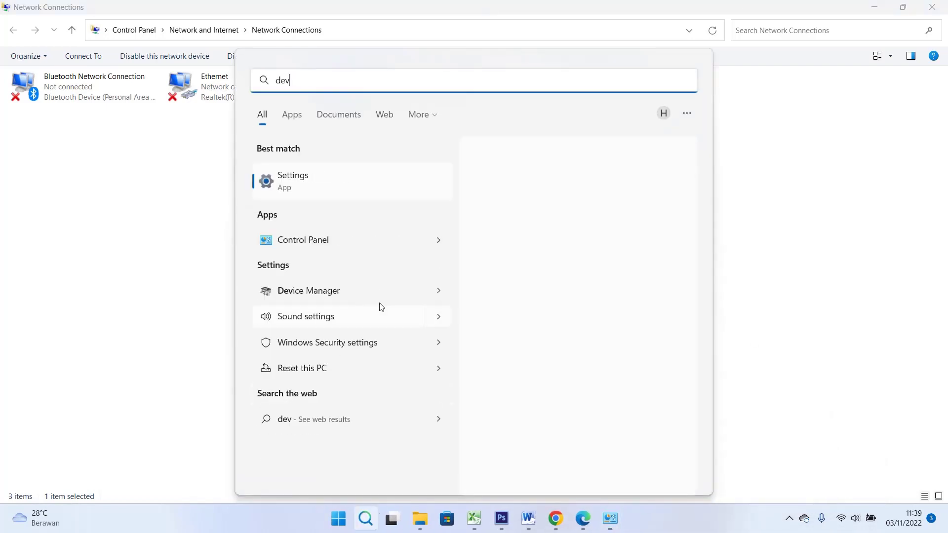
pyautogui.click(339, 290)
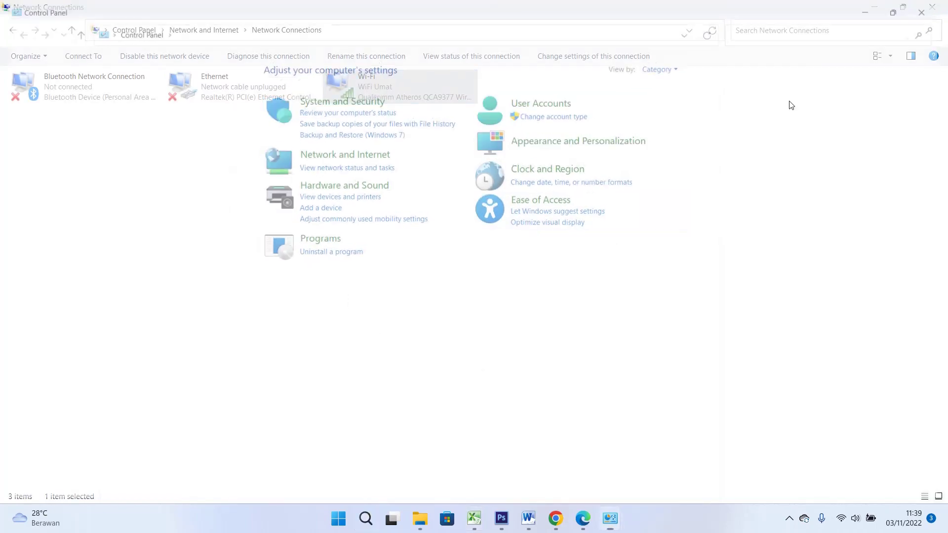
# Step: Search Windows for "dev", open Device Manager and expand the network adapters category
pyautogui.click(366, 519)
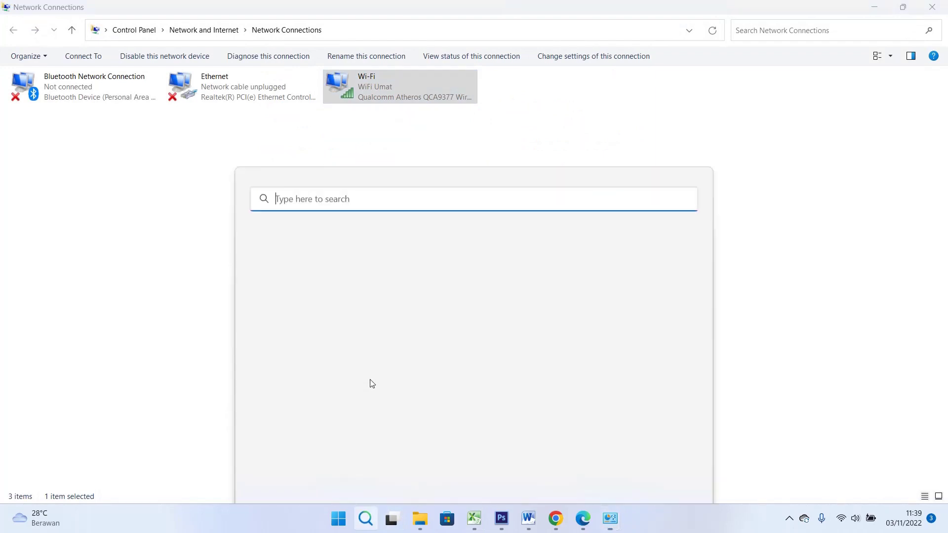
pyautogui.write('dev')
pyautogui.click(341, 187)
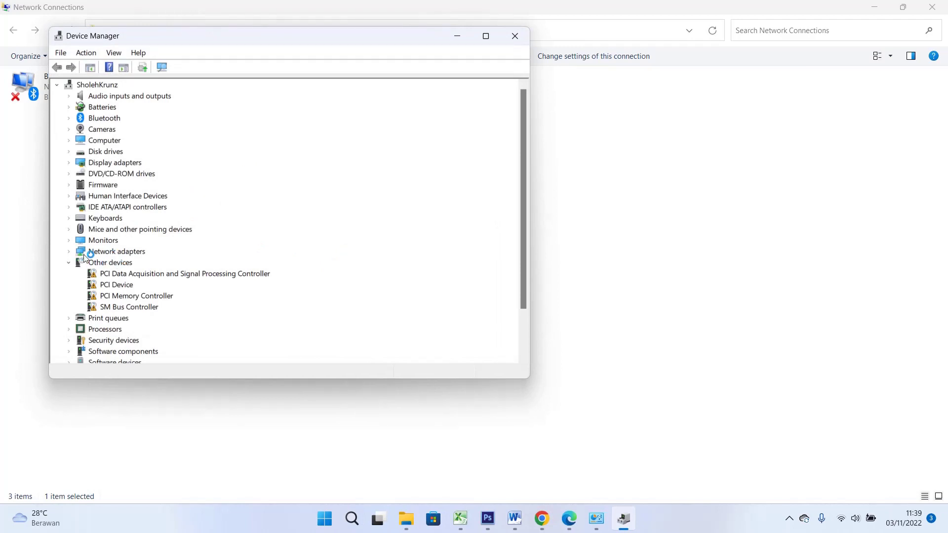
pyautogui.click(69, 251)
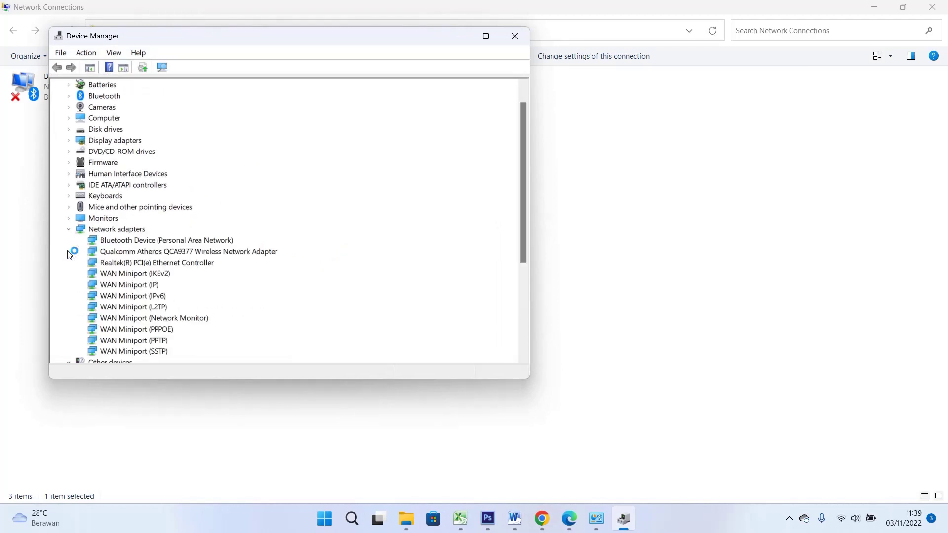
# Step: Reinstall the Qualcomm Atheros QCA9377 Wireless Network Adapter driver from the list of available drivers on the computer, and close Device Manager
pyautogui.click(192, 252)
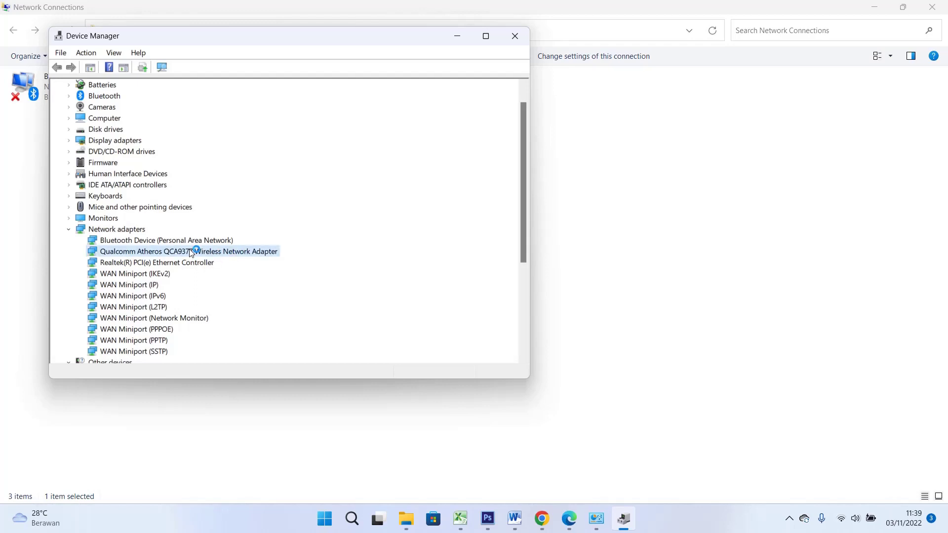
pyautogui.rightClick(192, 252)
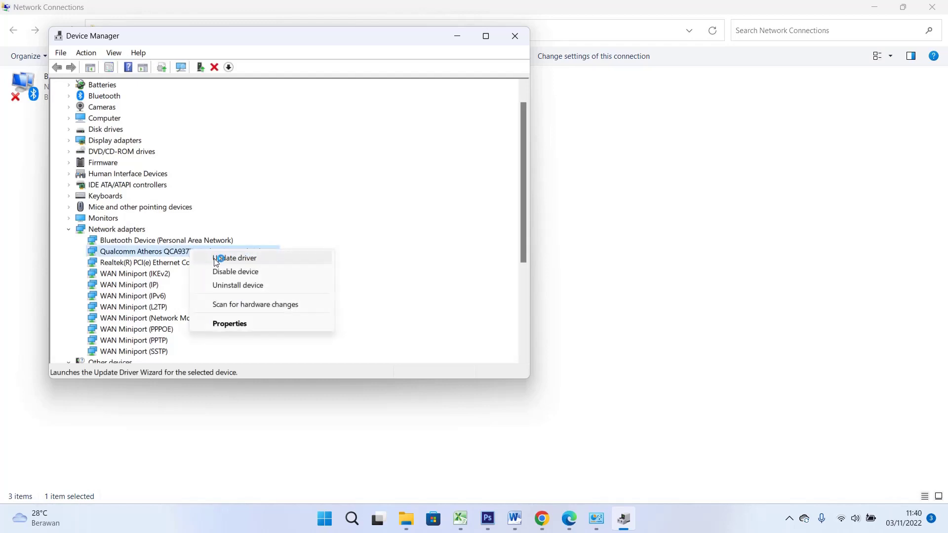
pyautogui.click(237, 259)
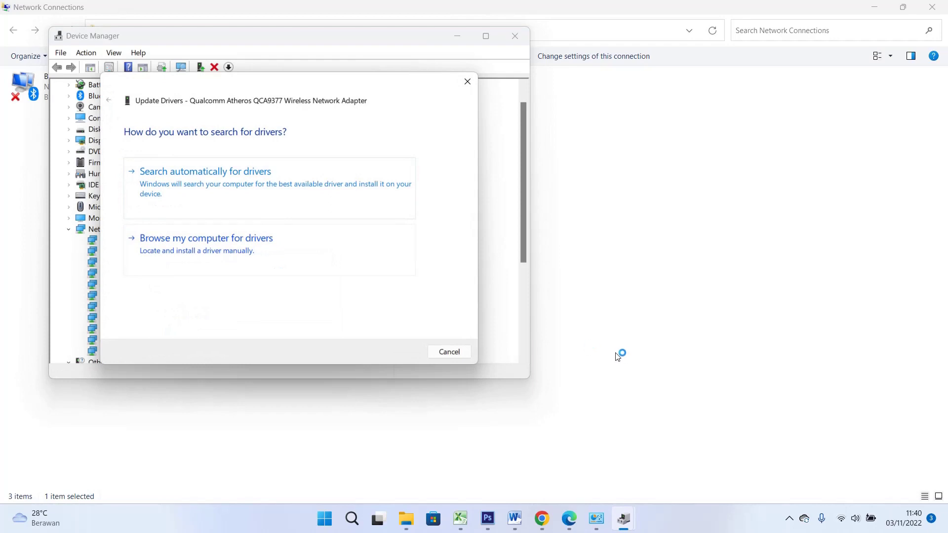
pyautogui.click(254, 248)
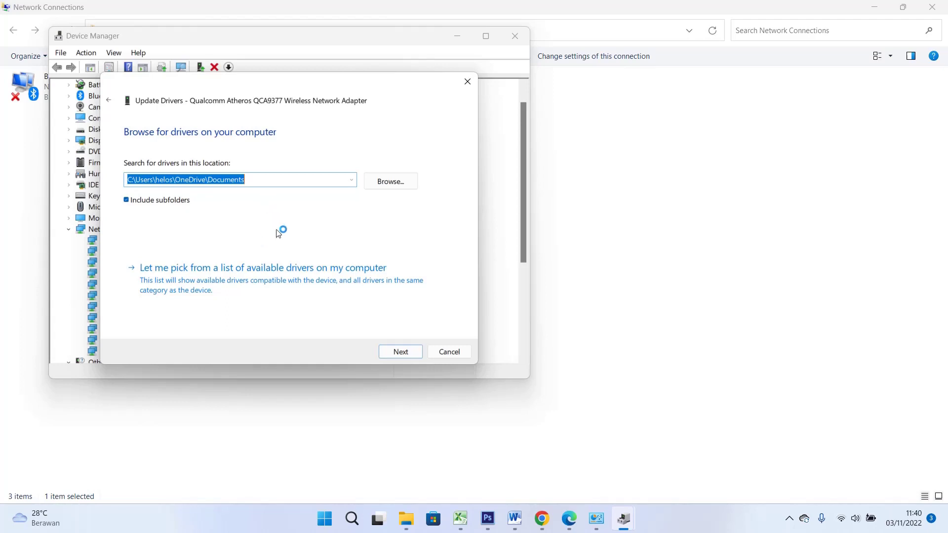
pyautogui.click(206, 282)
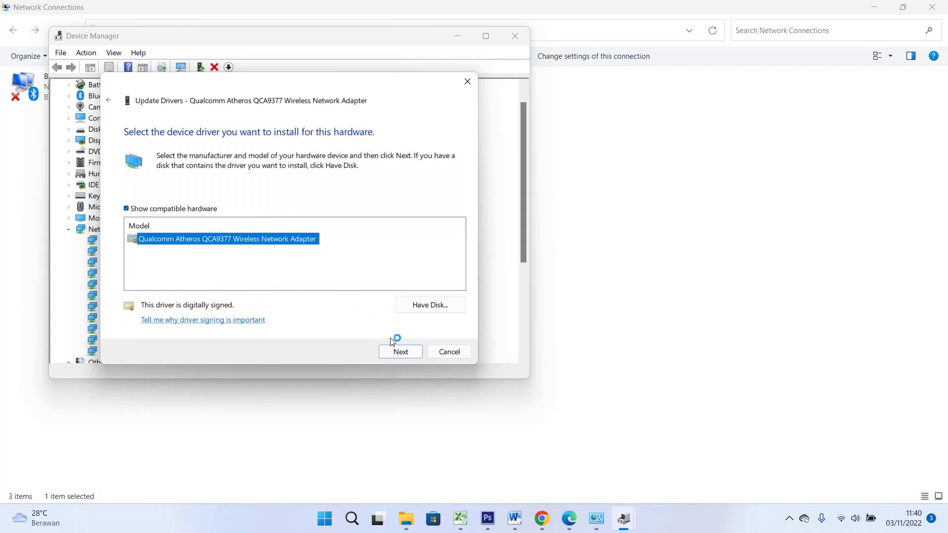
pyautogui.click(413, 351)
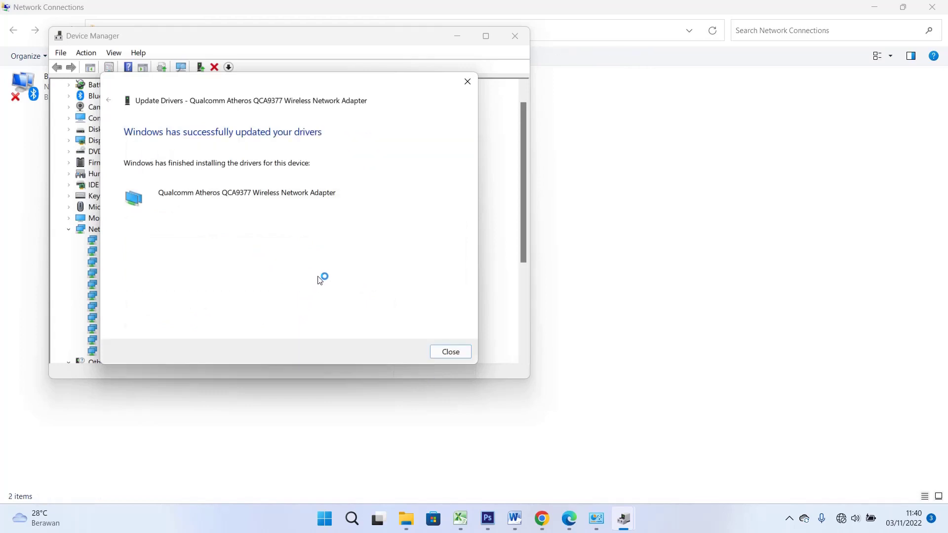
pyautogui.click(447, 353)
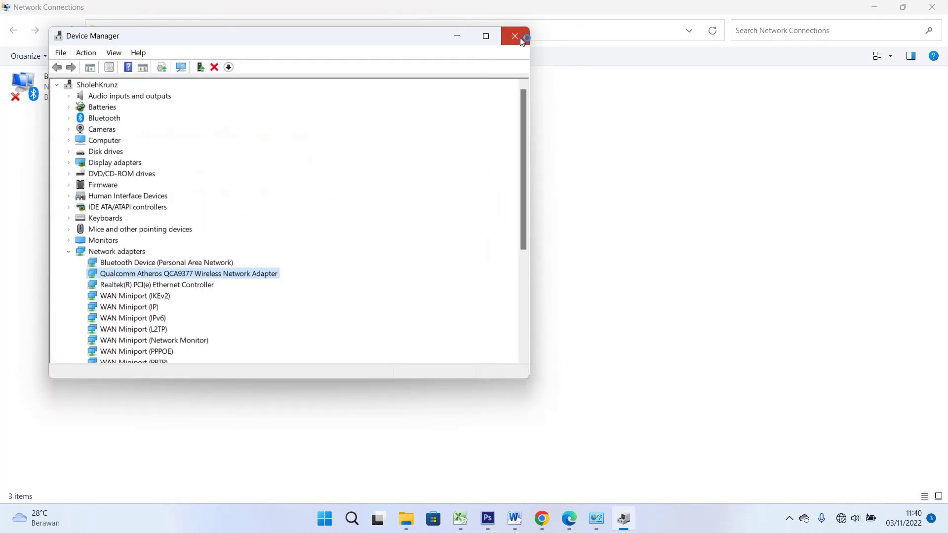
pyautogui.click(514, 37)
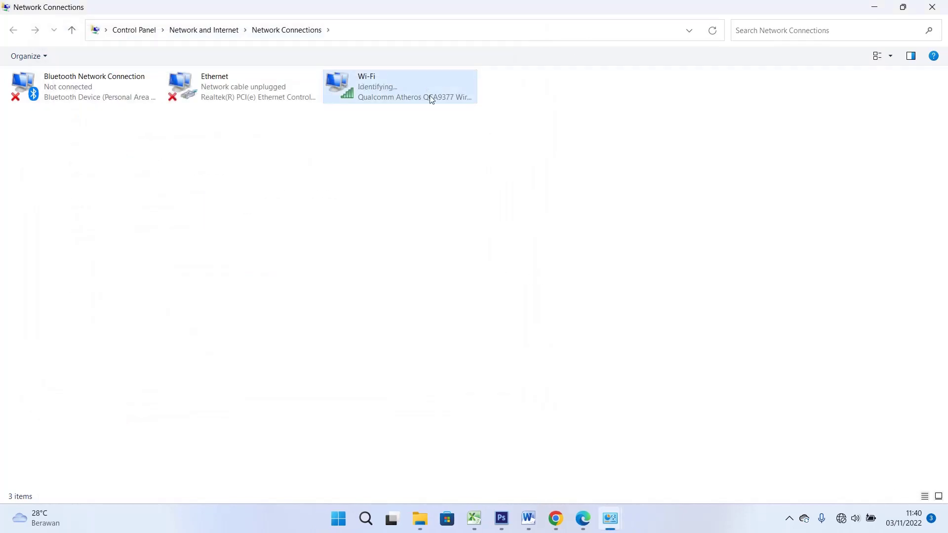
# Step: Refresh the Network Connections window and check the quick settings for the Wi-Fi option again
pyautogui.rightClick(787, 332)
pyautogui.click(817, 383)
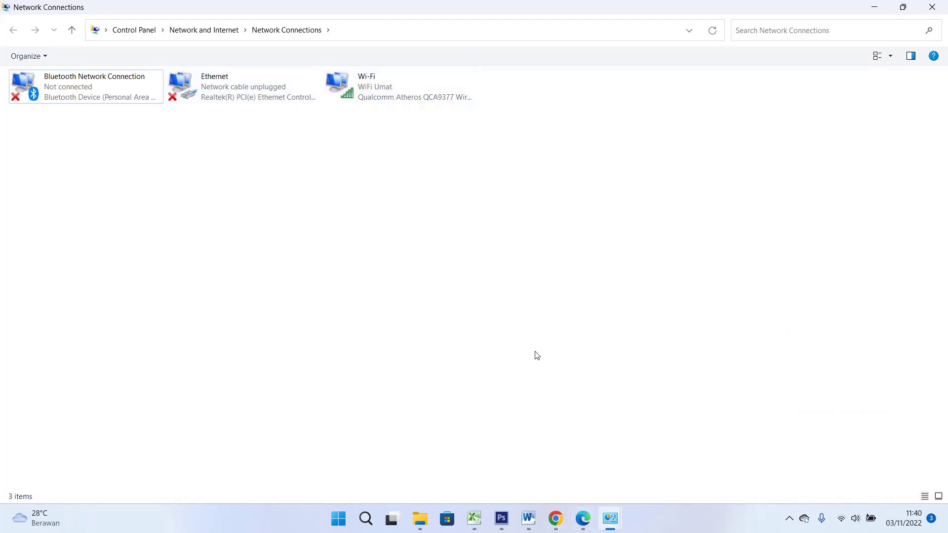
pyautogui.click(842, 527)
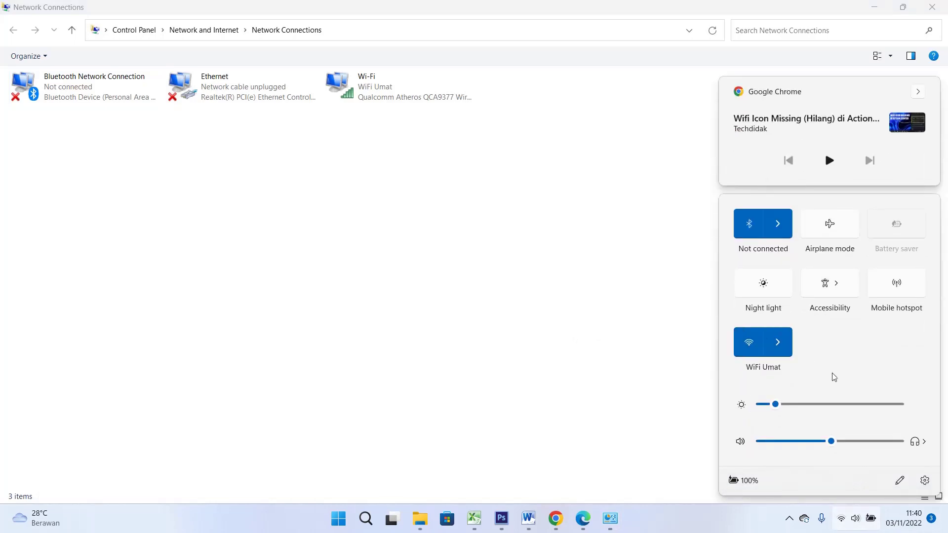
# Step: Unpin the Wi-Fi tile from the quick settings and finish editing the layout
pyautogui.click(901, 481)
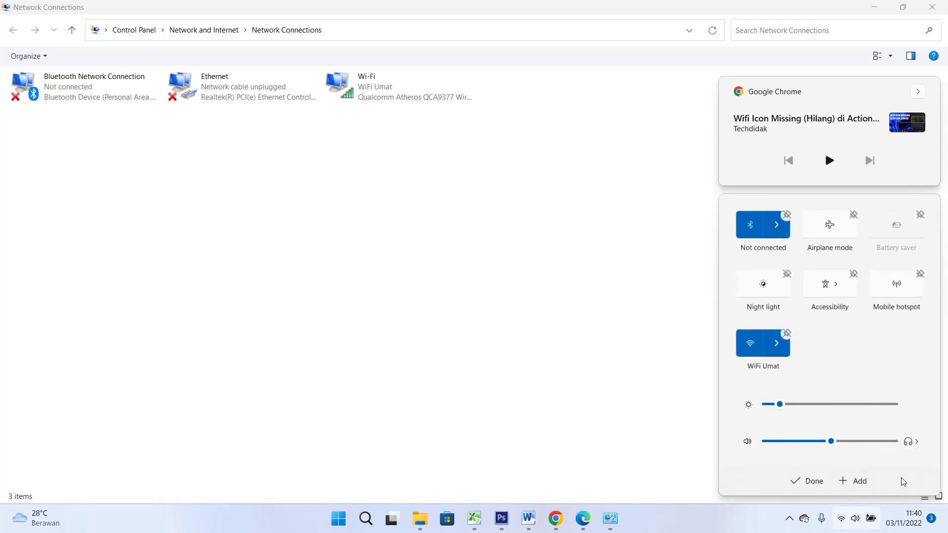
pyautogui.click(787, 334)
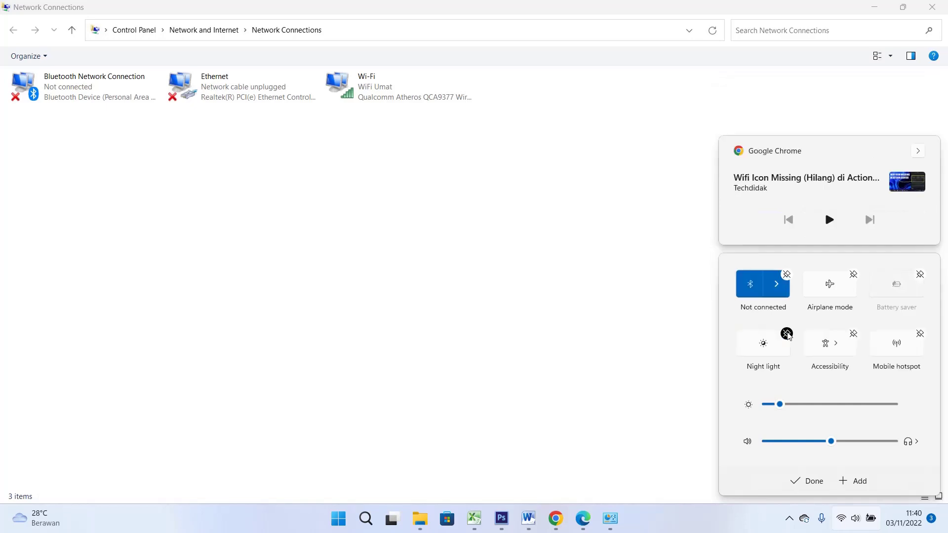
pyautogui.click(815, 483)
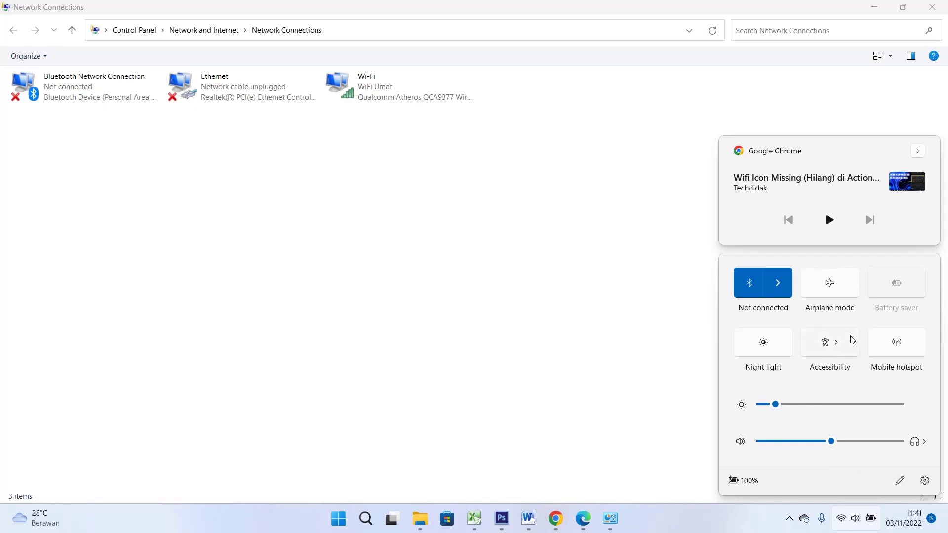
# Step: Edit the quick settings and add the Wi-Fi tile back
pyautogui.click(900, 482)
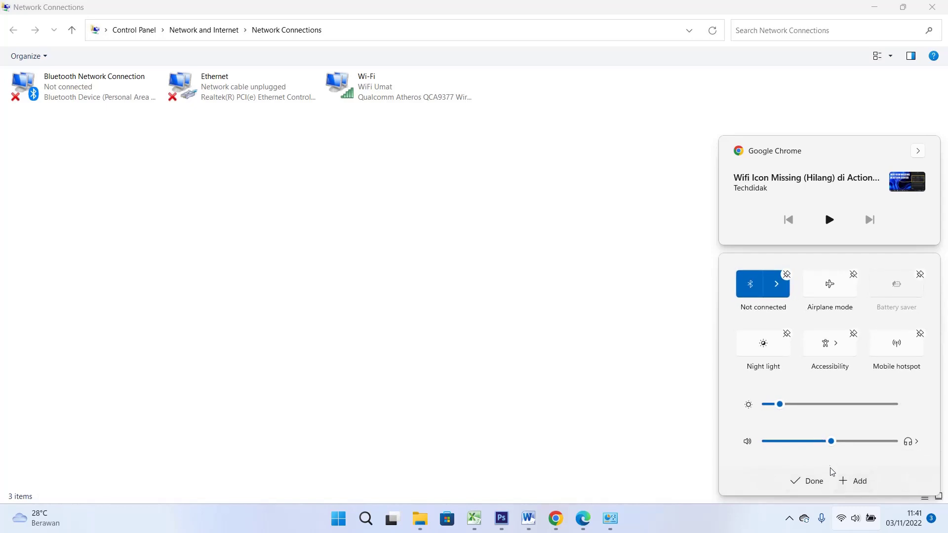
pyautogui.click(859, 483)
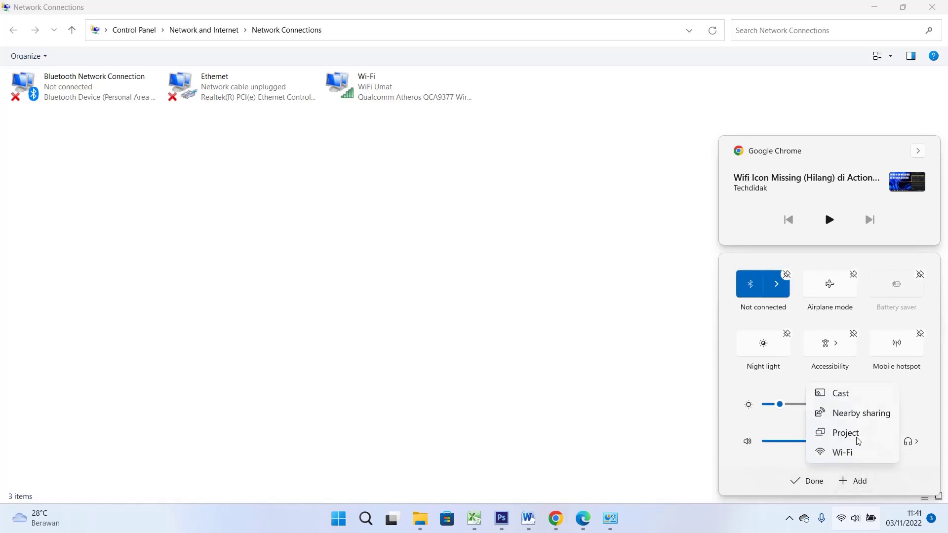
pyautogui.click(845, 452)
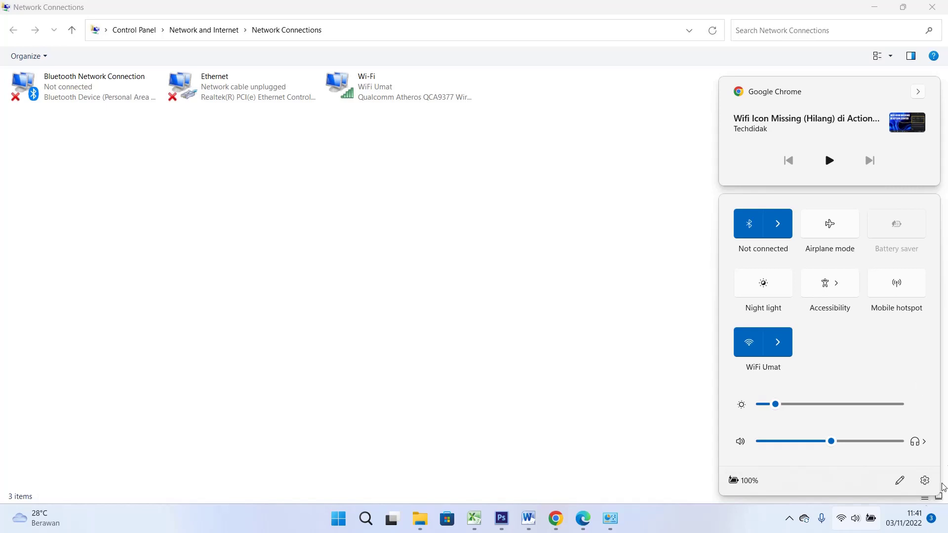
pyautogui.click(789, 518)
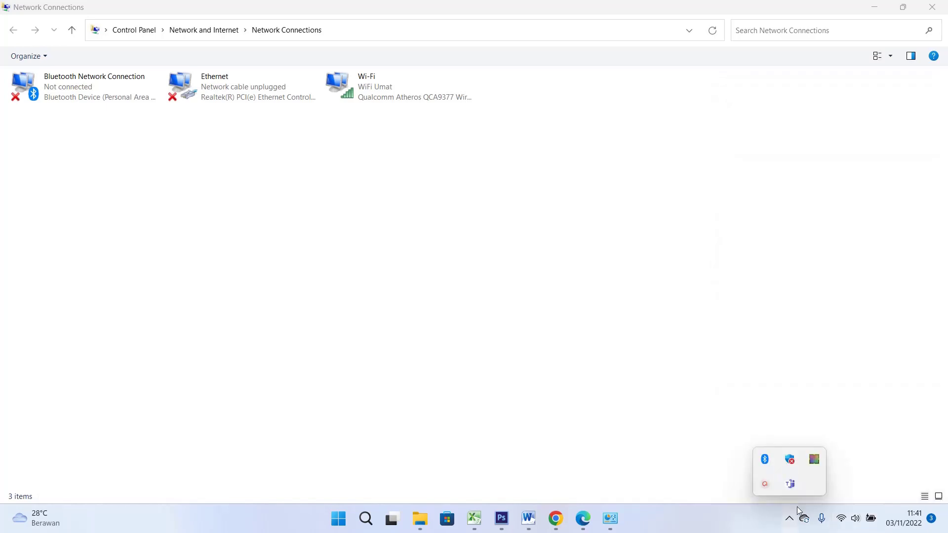
pyautogui.click(767, 484)
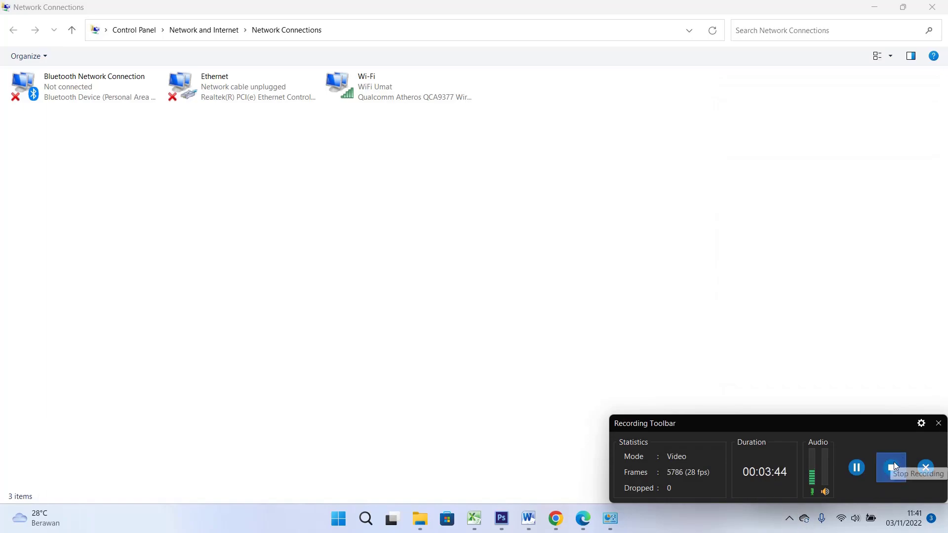